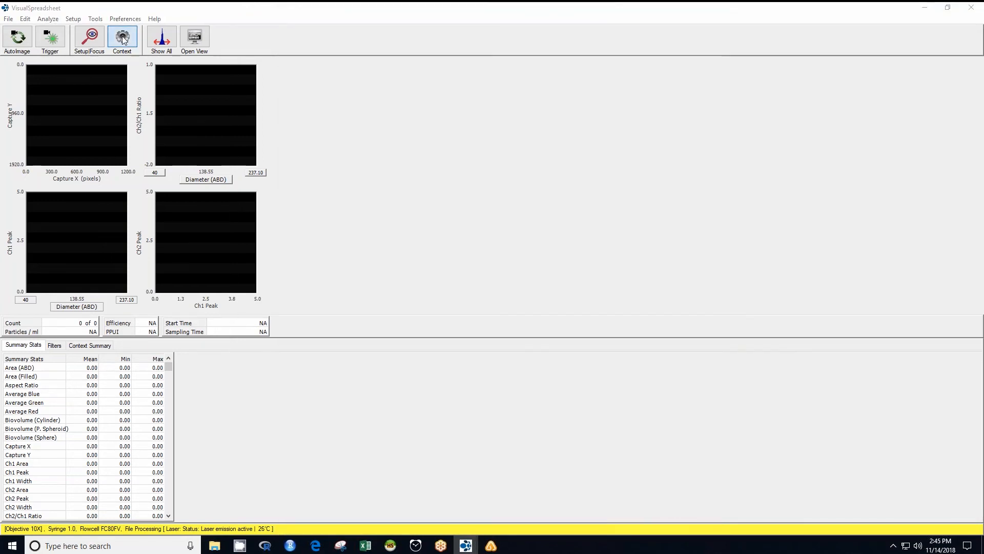
Open the context settings and set the distance to nearest neighbor to 2 µm and close holes to 2 iterations.
click(123, 40)
click(58, 41)
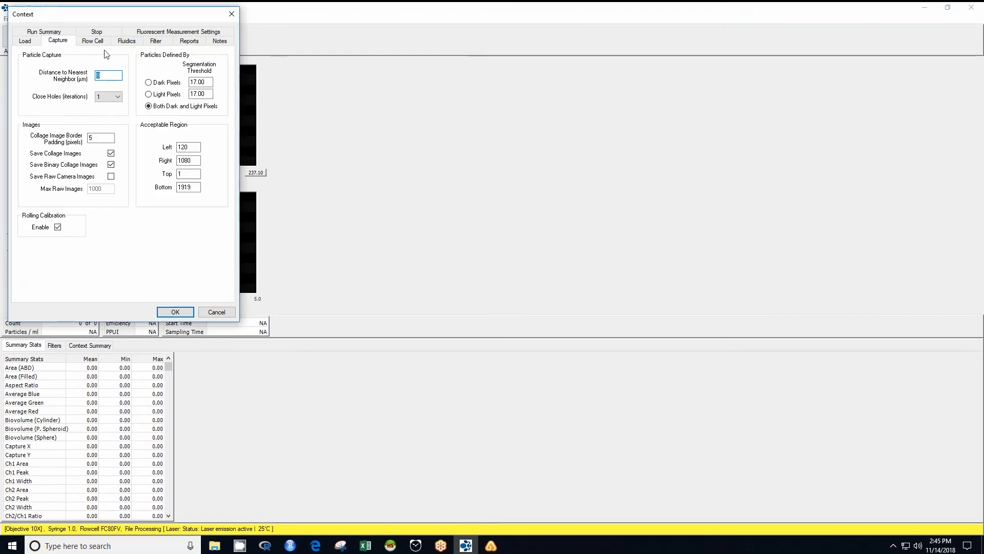
text(2)
click(110, 97)
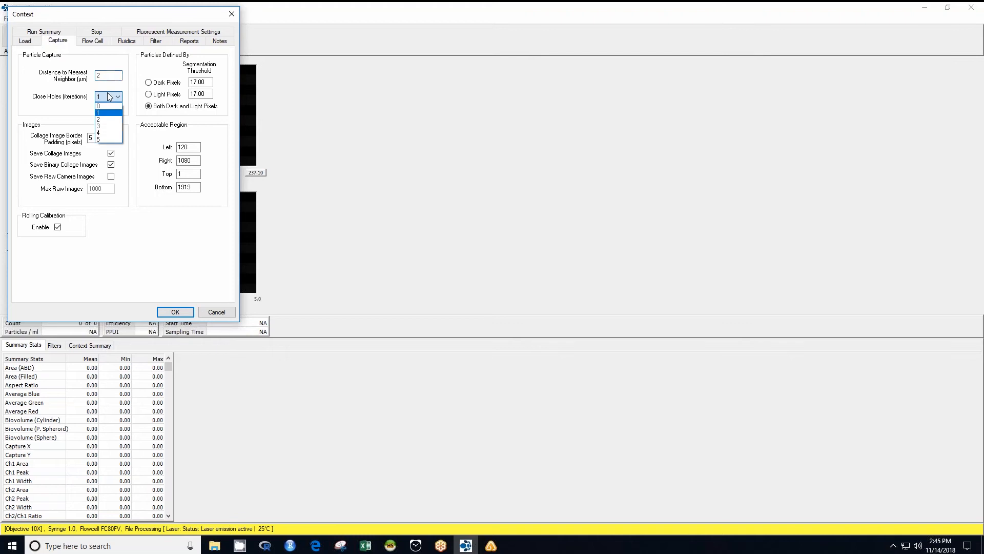
click(105, 113)
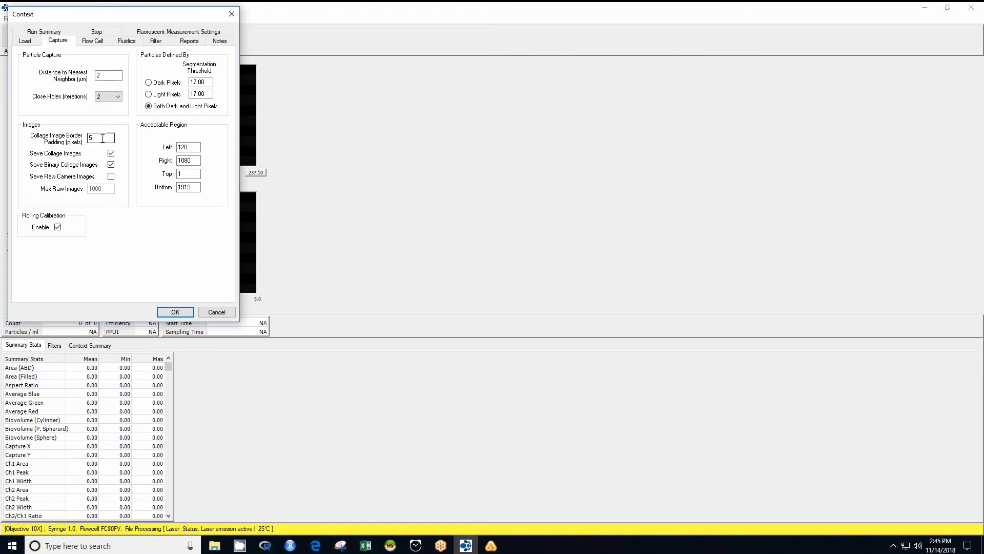
Set the collage image border padding to 4 pixels and go over the image saving checkboxes.
drag(102, 138, 77, 133)
text(4)
click(111, 154)
click(111, 165)
click(111, 176)
click(111, 176)
Adjust the rolling calibration enable option and set its frame count to 15.
click(57, 228)
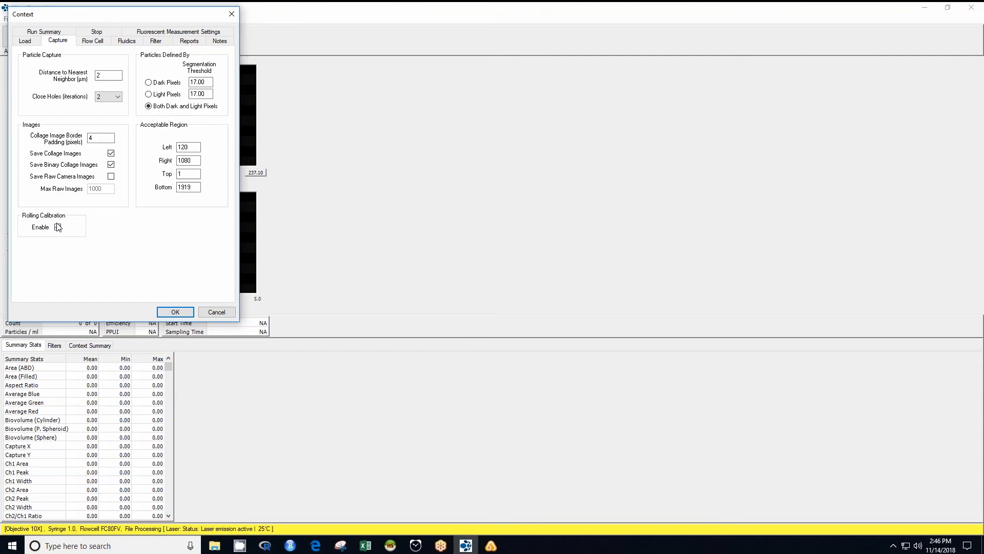
click(58, 227)
click(57, 227)
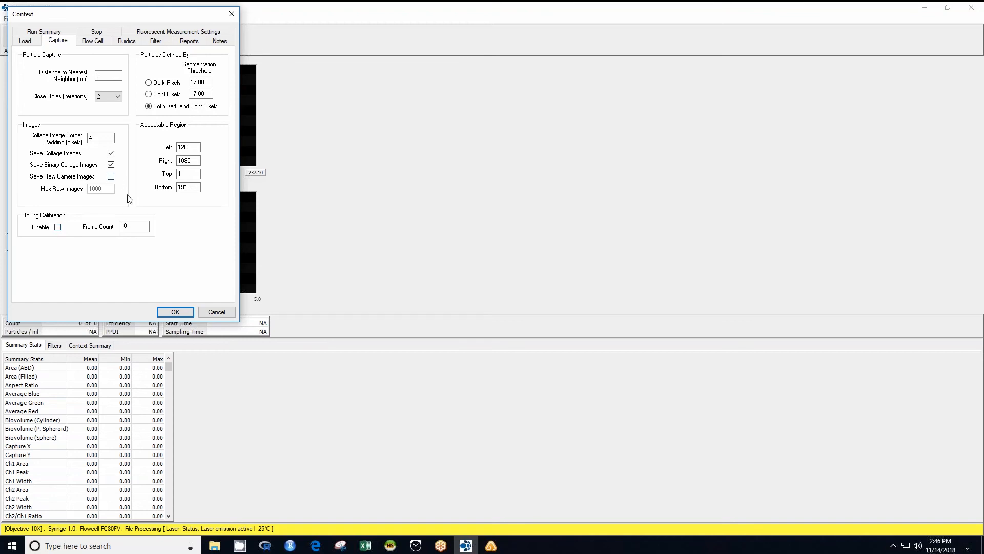
double_click(126, 226)
text(5)
click(59, 225)
click(133, 227)
key(BackSpace)
text(15)
Set the fluidics sample volume to 0.5 ml and go over the flow rate and AutoImage rate.
click(139, 41)
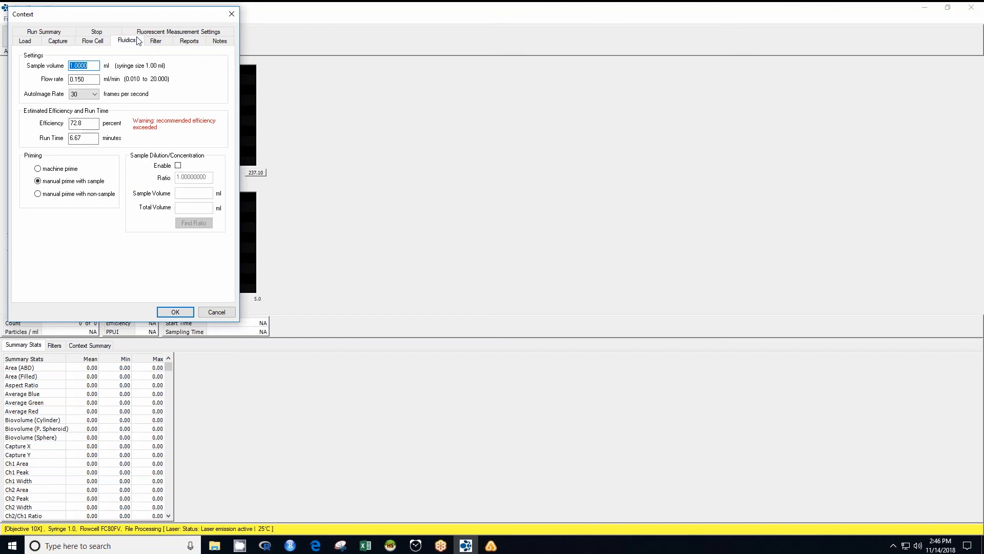
text(0.5)
click(94, 79)
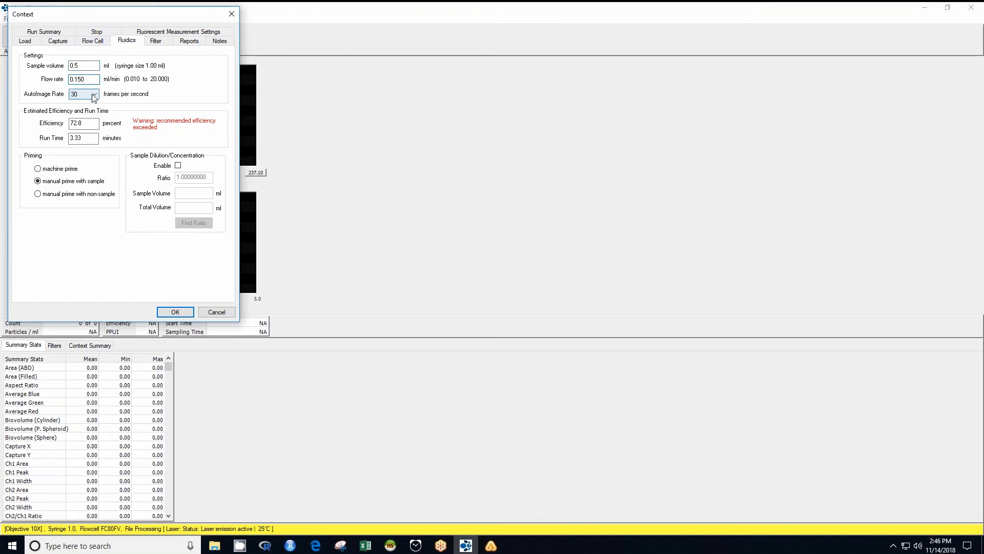
click(94, 95)
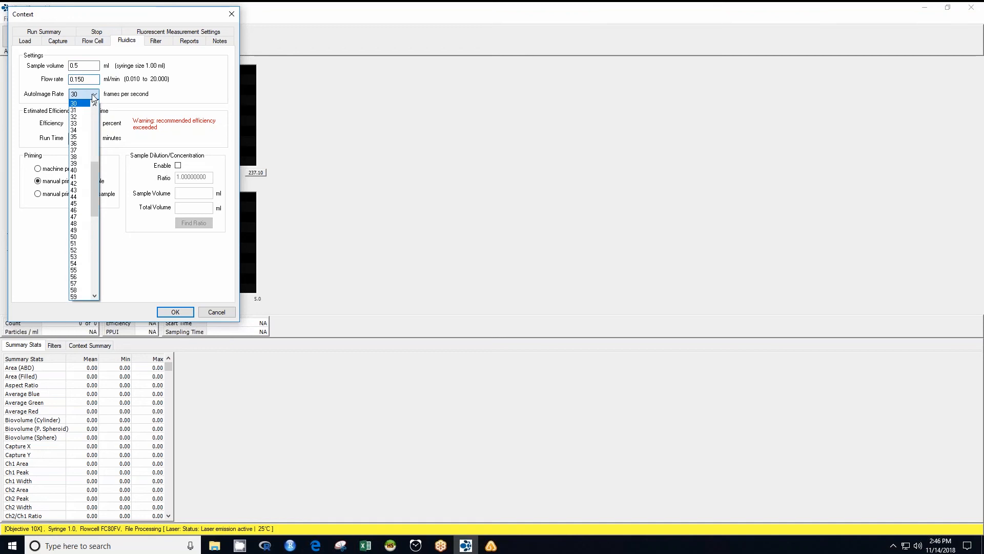
click(94, 96)
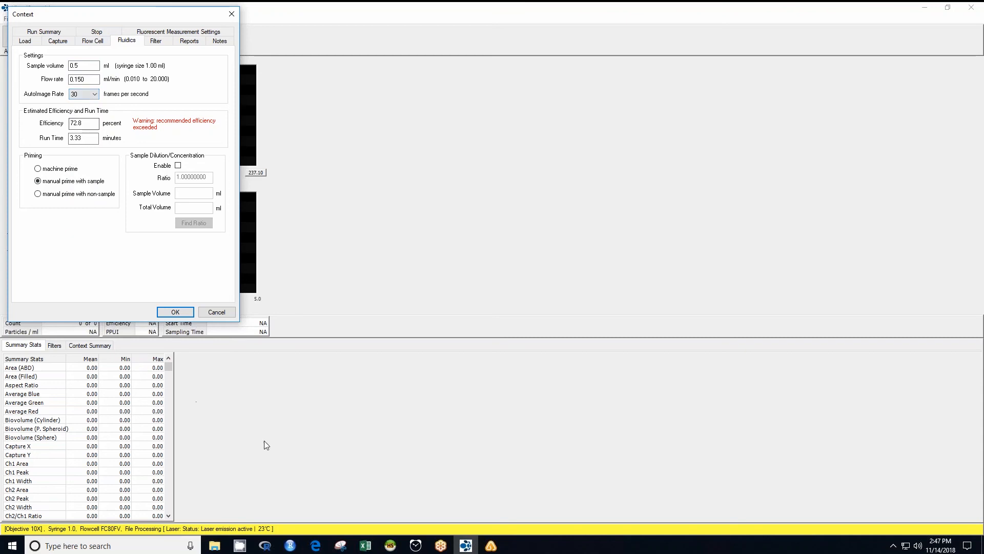
Load the factory default context and set priming to manual prime with sample.
click(32, 43)
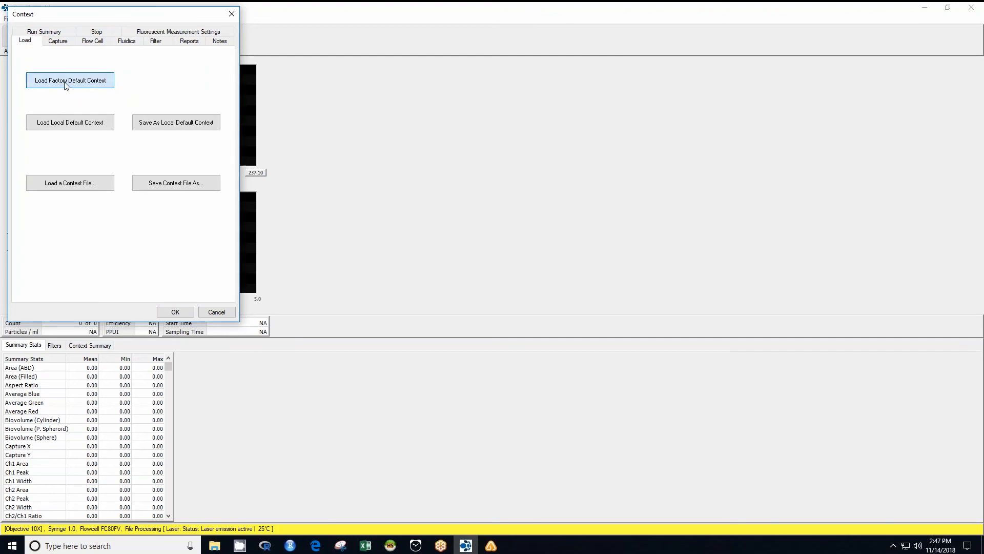
click(67, 85)
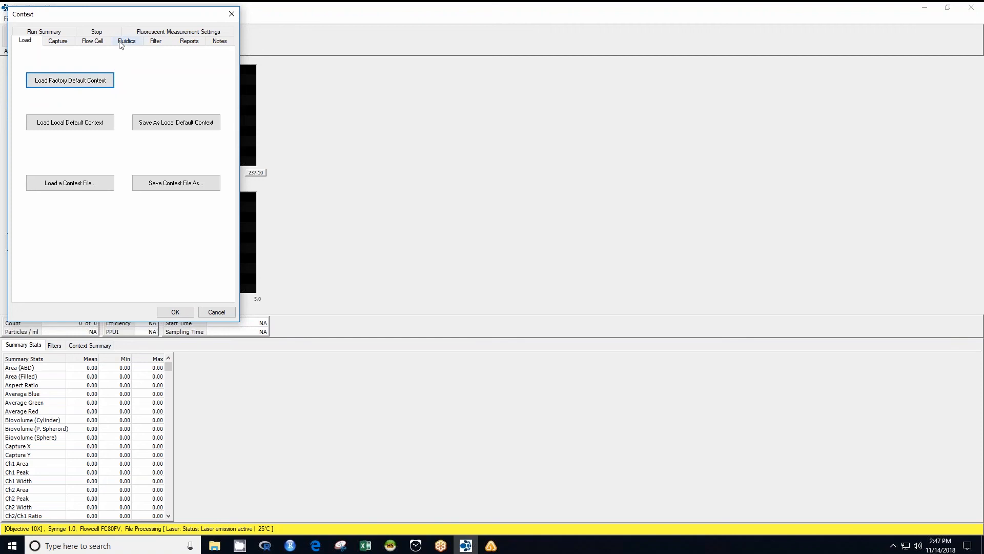
click(123, 43)
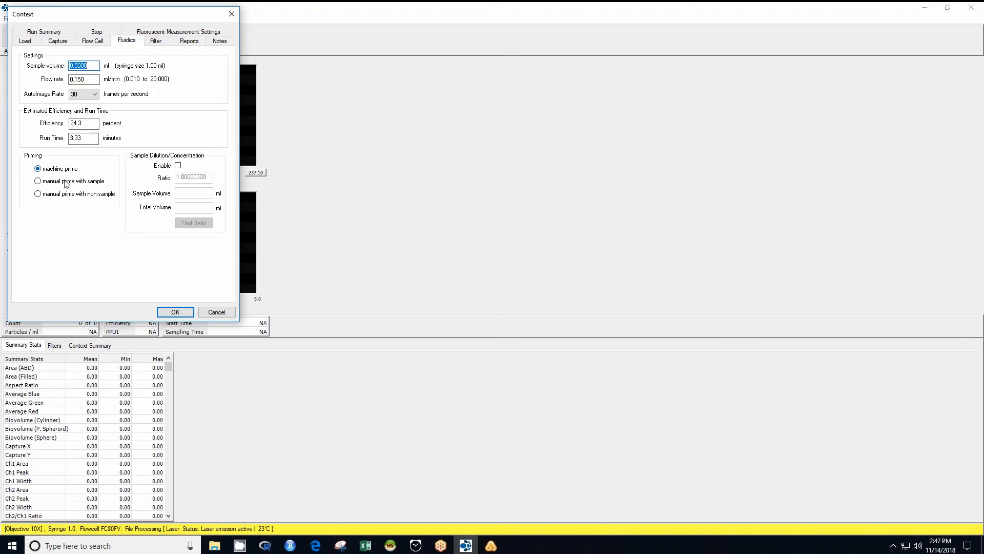
click(65, 183)
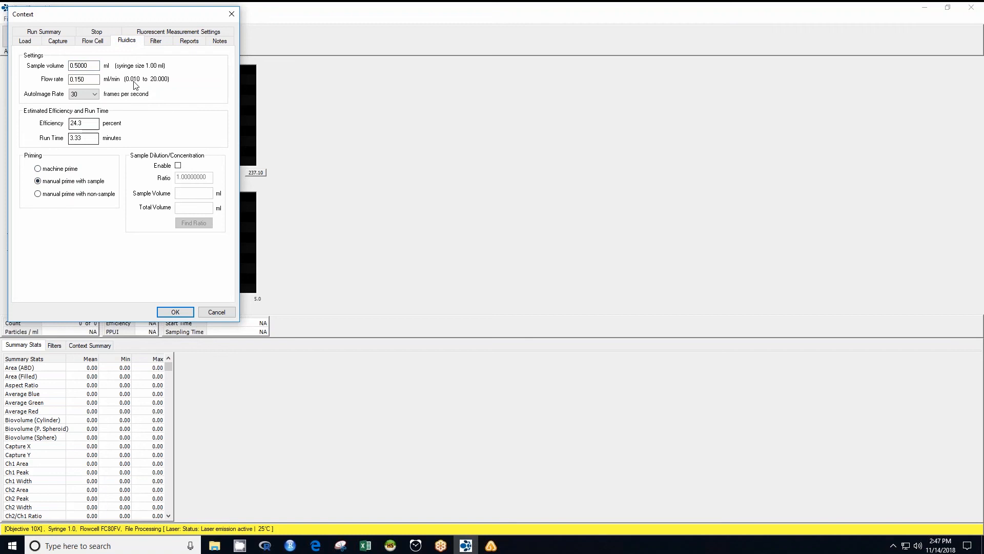
Set the basic size acquisition filter to Use ESD with a minimum diameter of 2 µm.
click(156, 42)
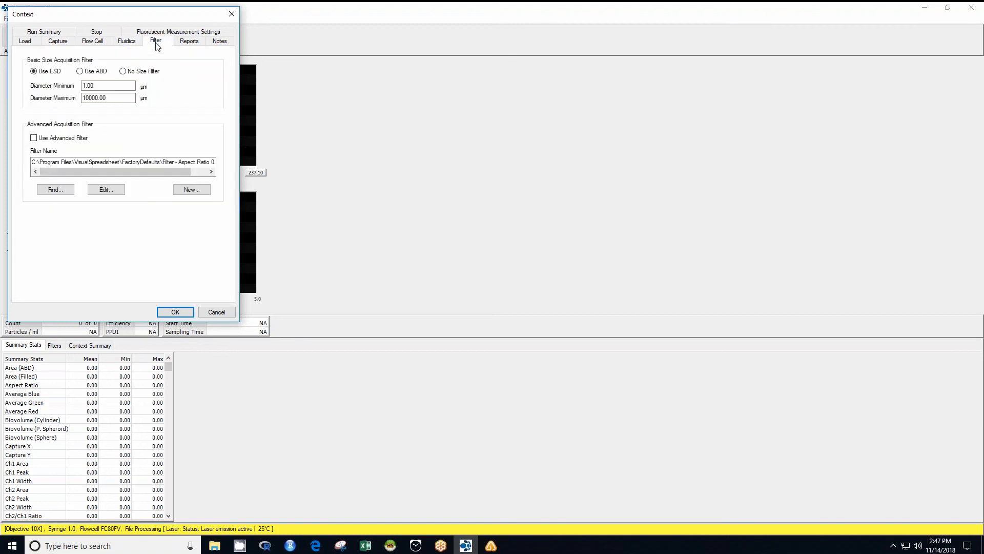
click(97, 74)
click(131, 72)
click(48, 75)
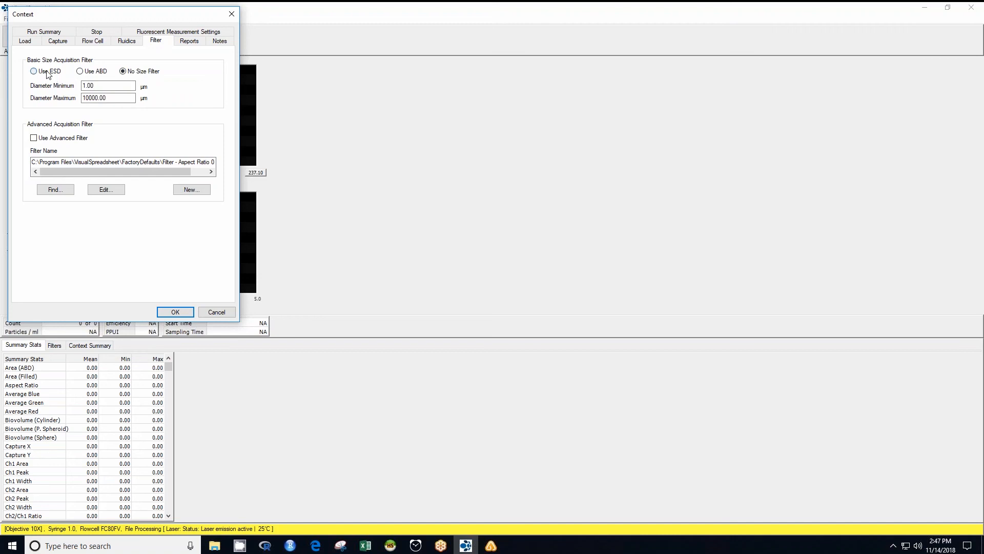
double_click(107, 85)
text(2)
Enable the advanced acquisition filter and, in its editor, replace Aspect Ratio with Circle Fit.
click(45, 141)
click(103, 190)
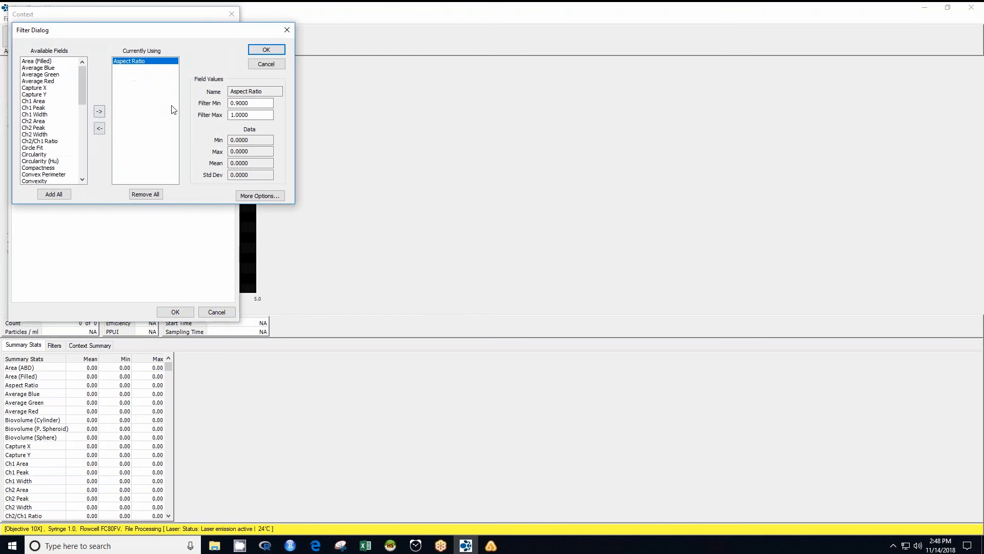
click(100, 128)
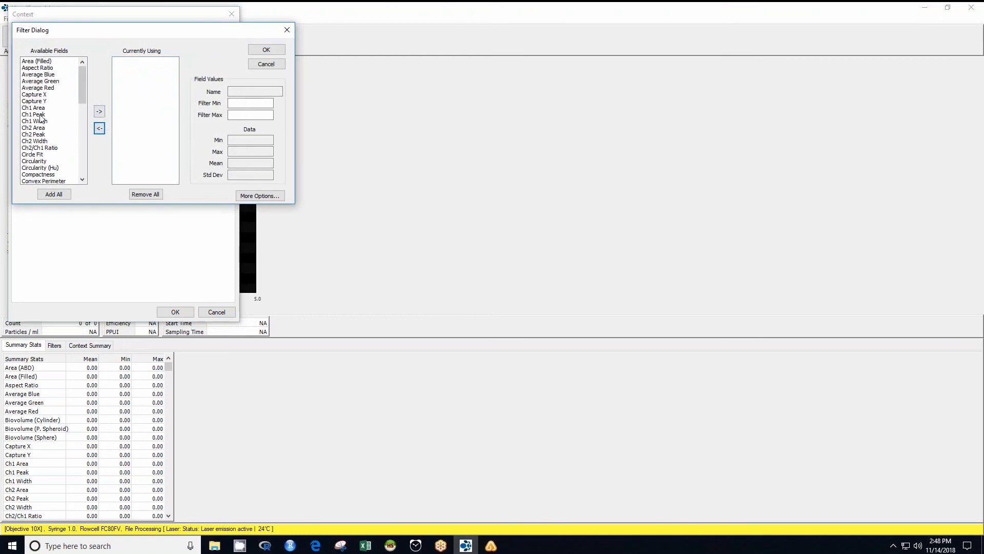
click(36, 154)
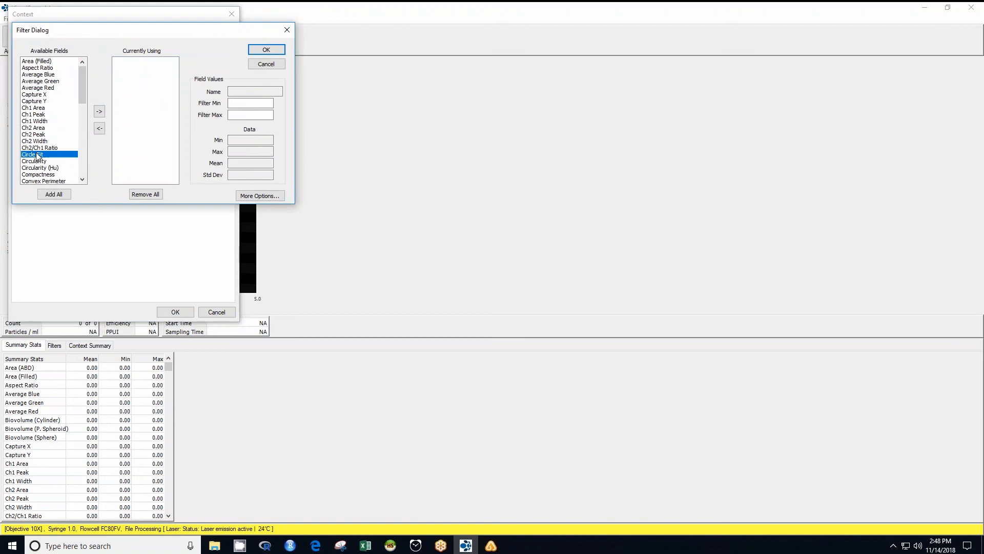
click(99, 112)
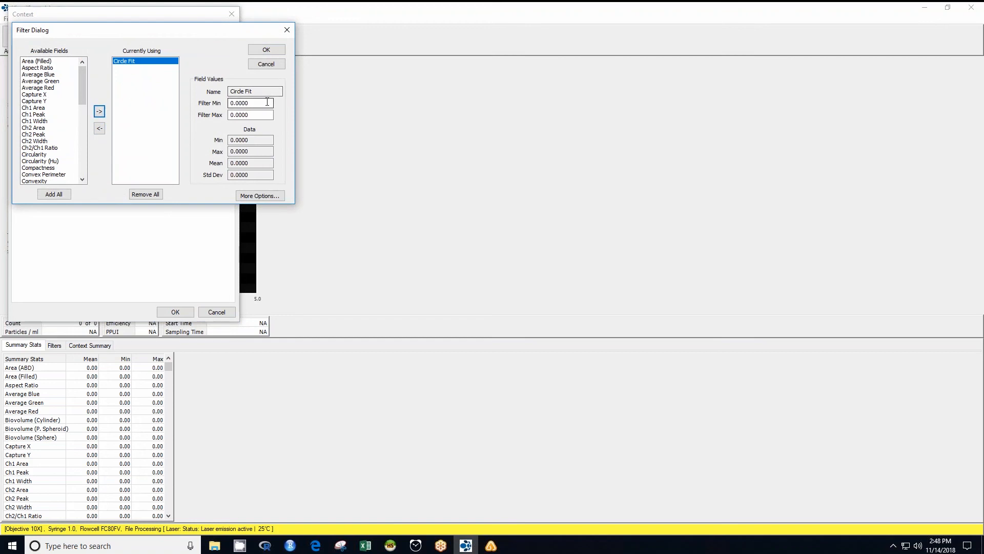
Set the Circle Fit filter range to 0.7 minimum and 1.0 maximum and confirm the filter.
drag(267, 102, 230, 103)
text(0.7)
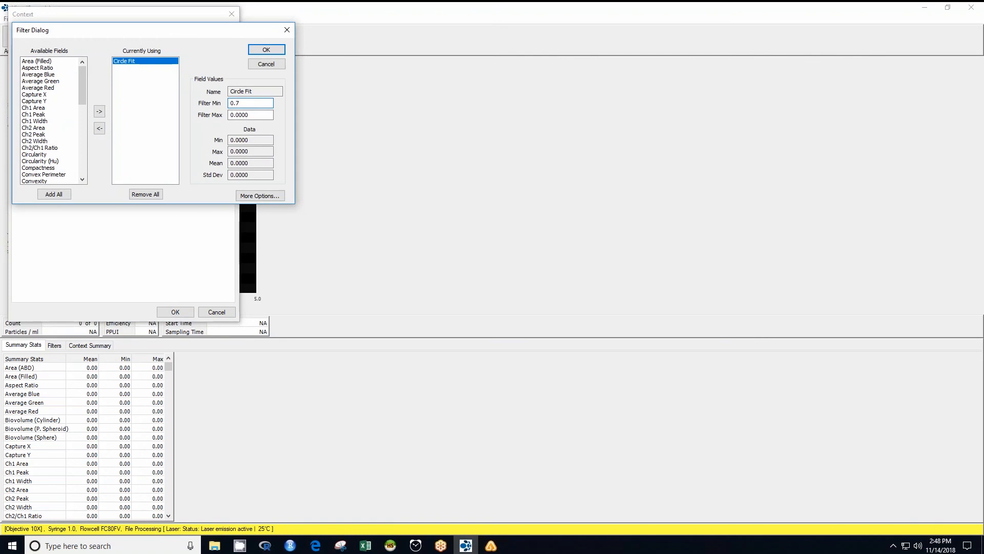
drag(257, 115, 230, 115)
text(1.0)
click(280, 50)
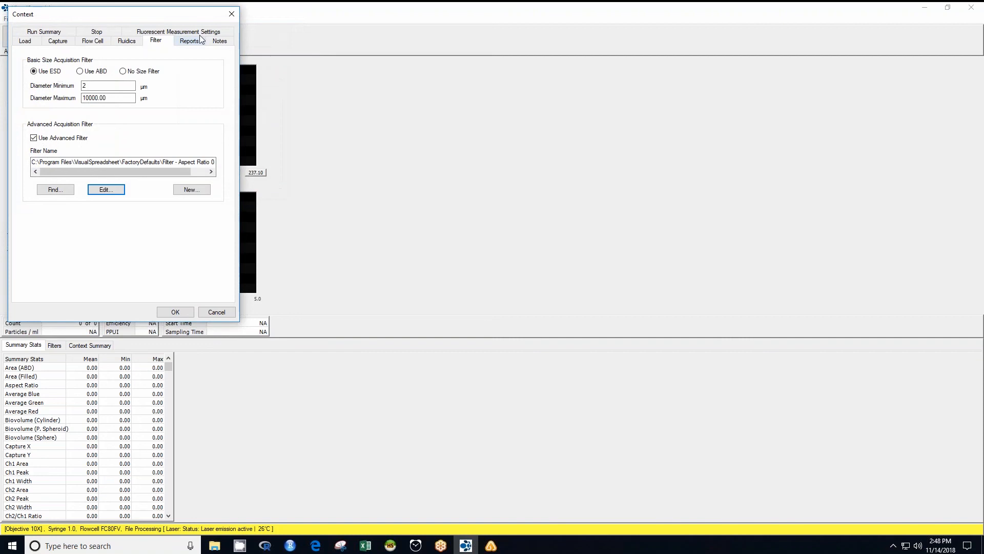
Review the flow cell type, reports and stop condition settings.
click(93, 41)
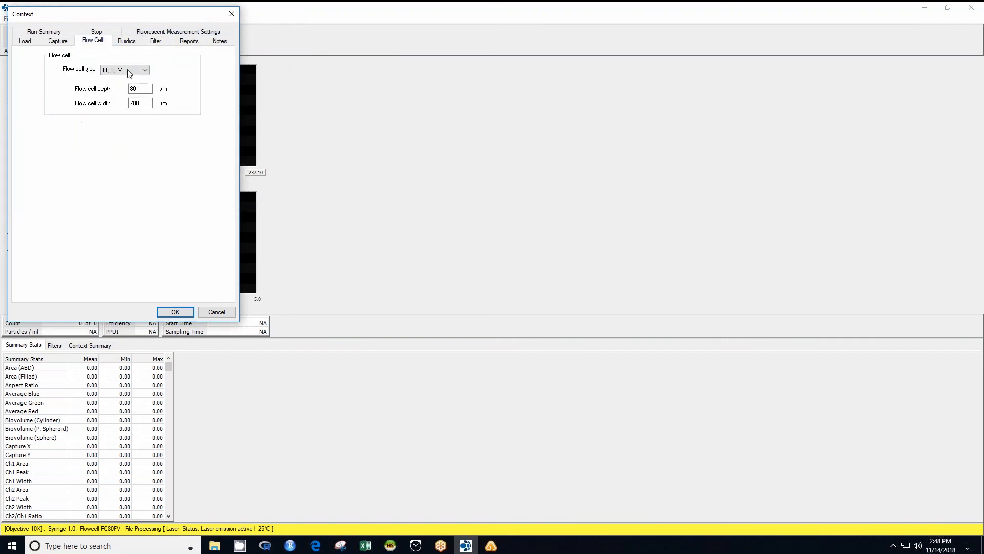
click(132, 74)
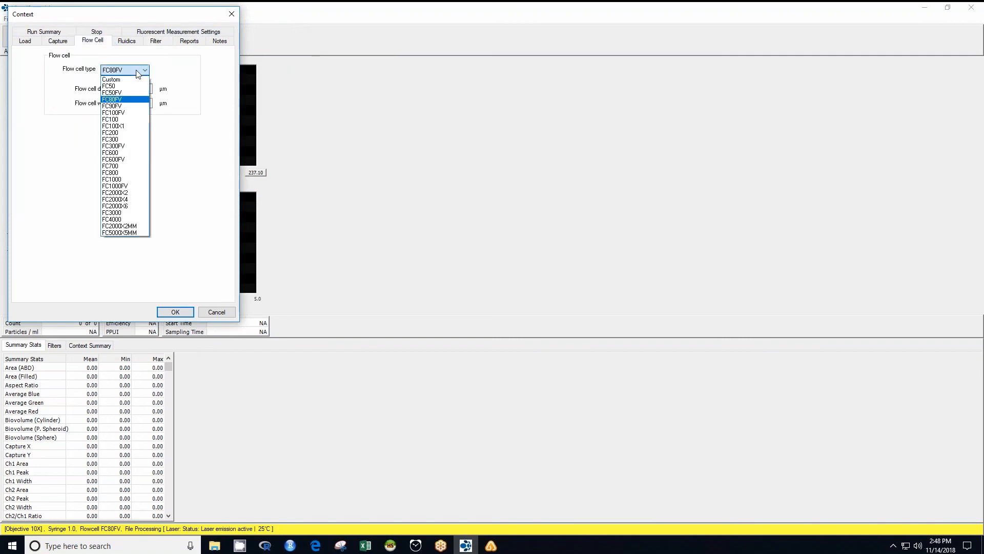
click(190, 43)
click(189, 43)
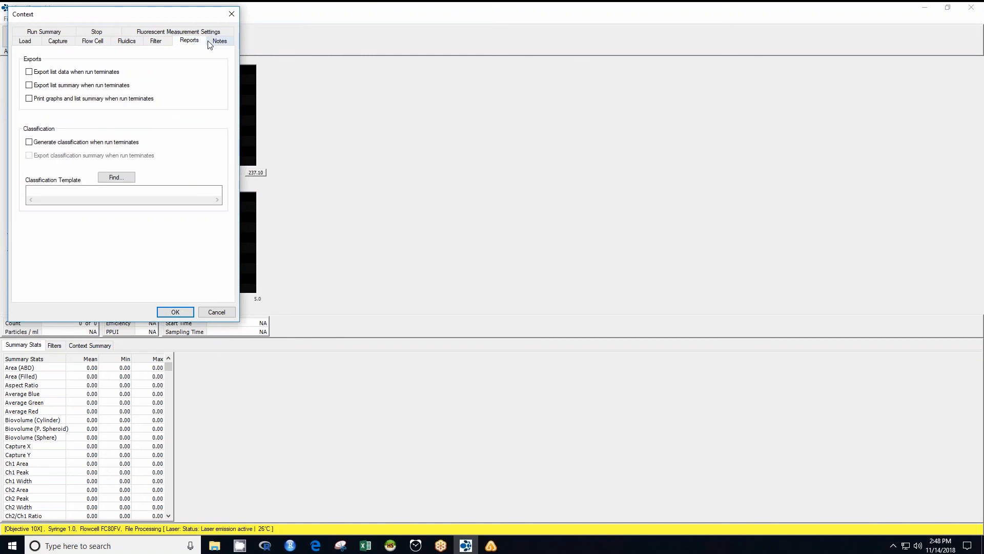
click(96, 32)
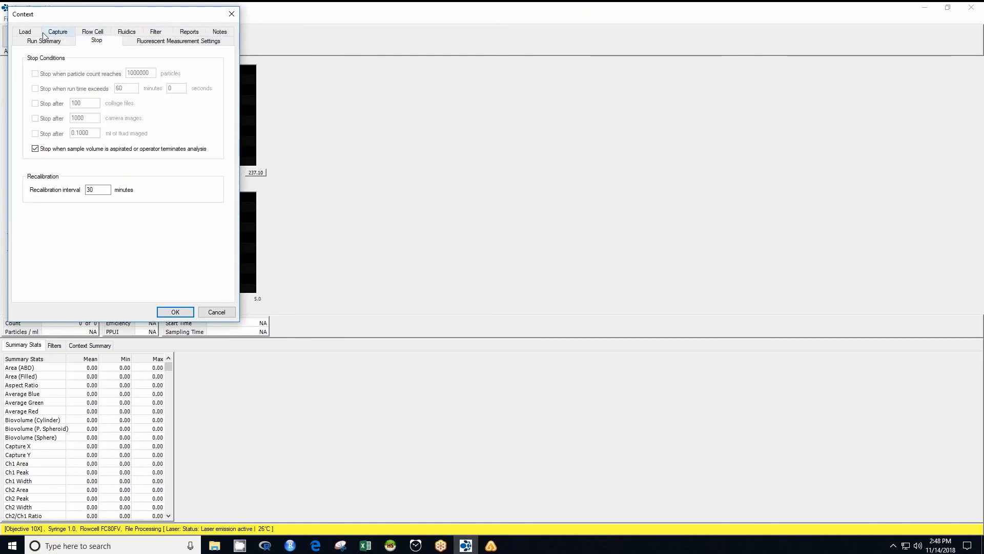
Save the current settings as the local default context.
click(33, 34)
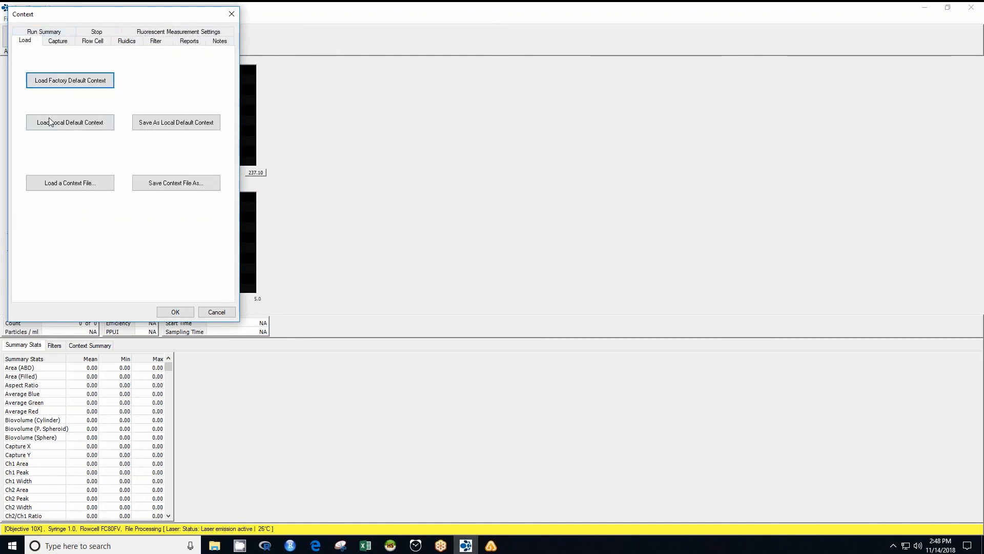
click(160, 125)
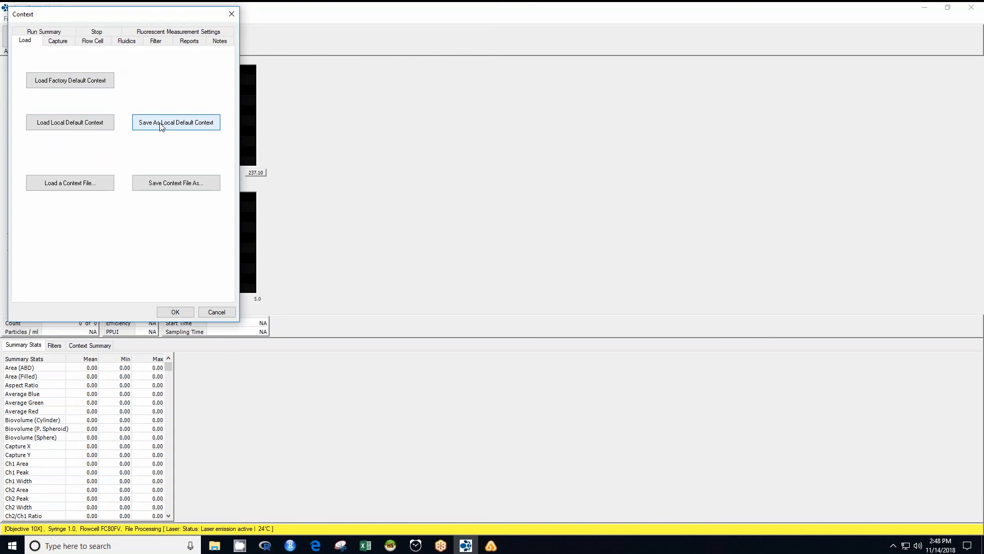
Save the context as a file named 10X_FOV80.
click(167, 184)
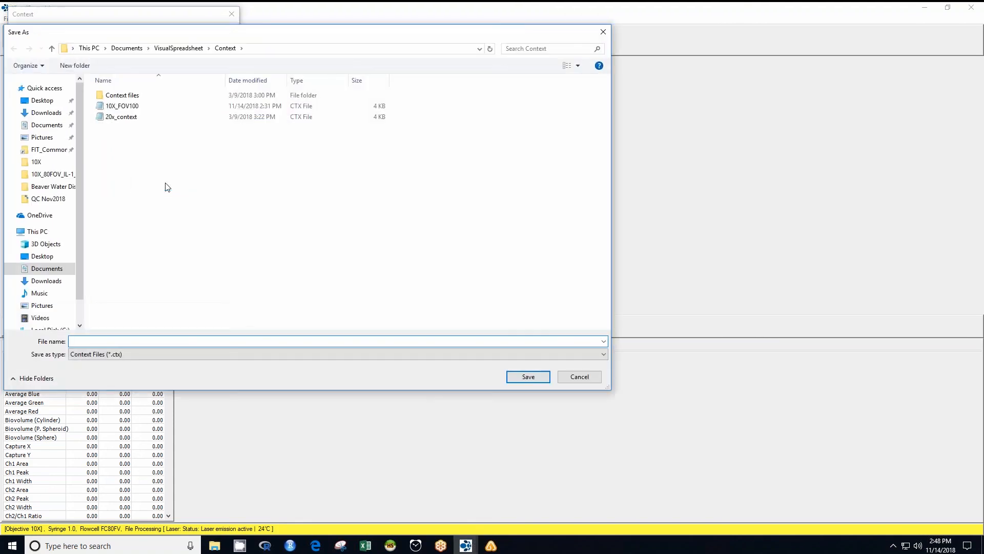
text(10X)
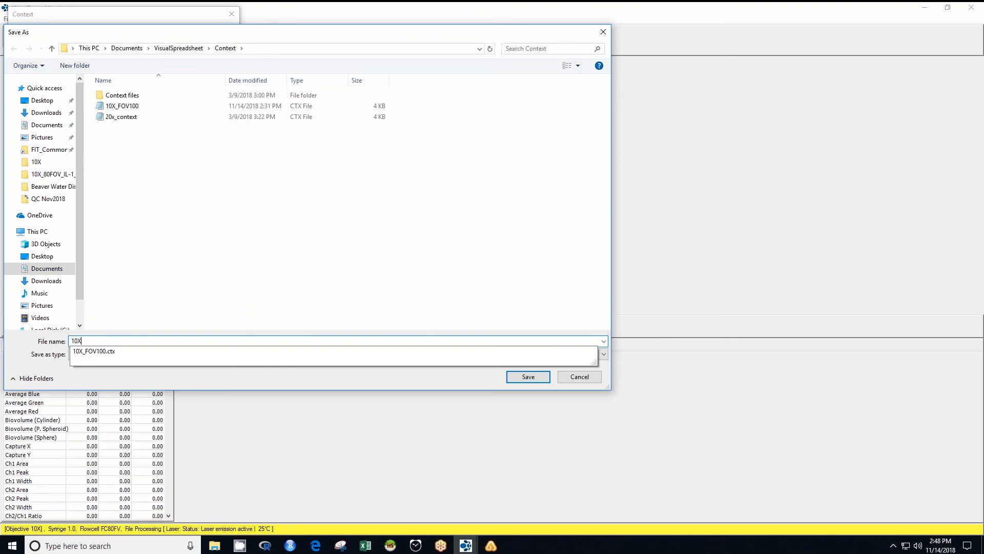
text(_FOV8)
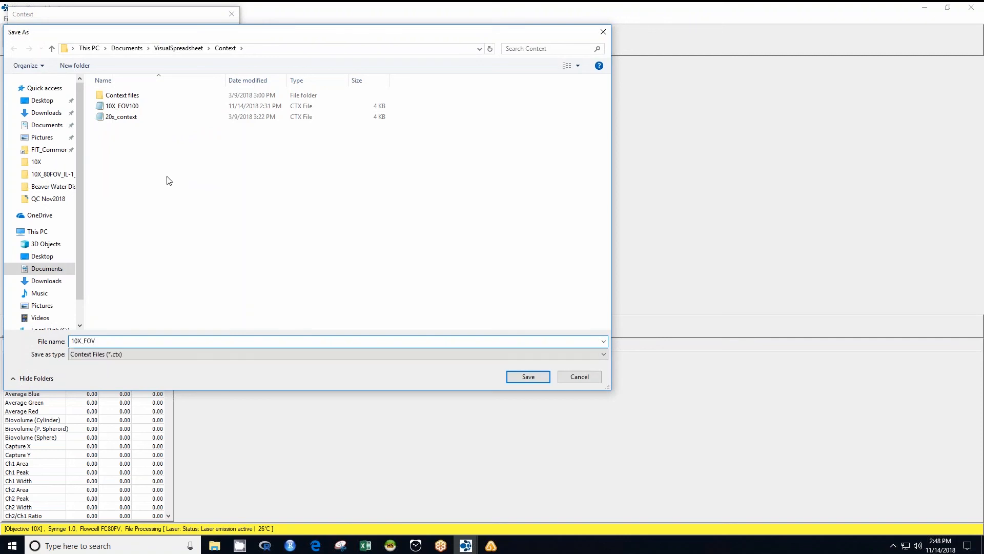
text(0)
click(533, 377)
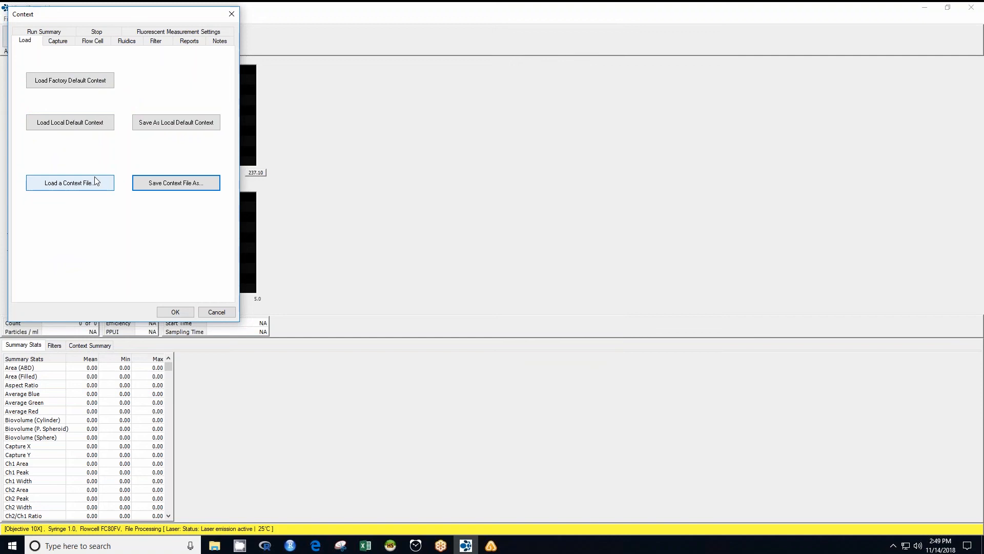
Load the 10X_FOV80 context file and apply the context settings.
click(95, 179)
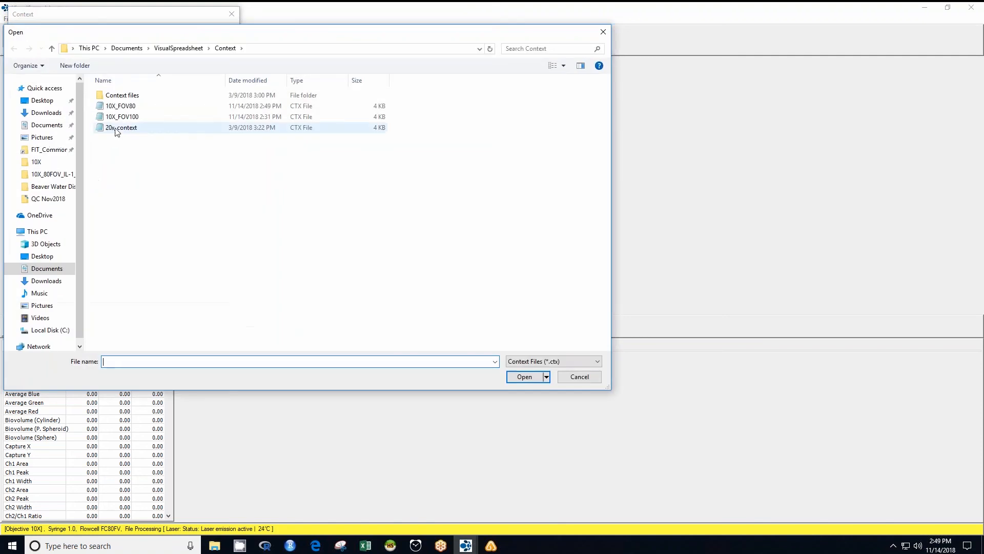
click(119, 107)
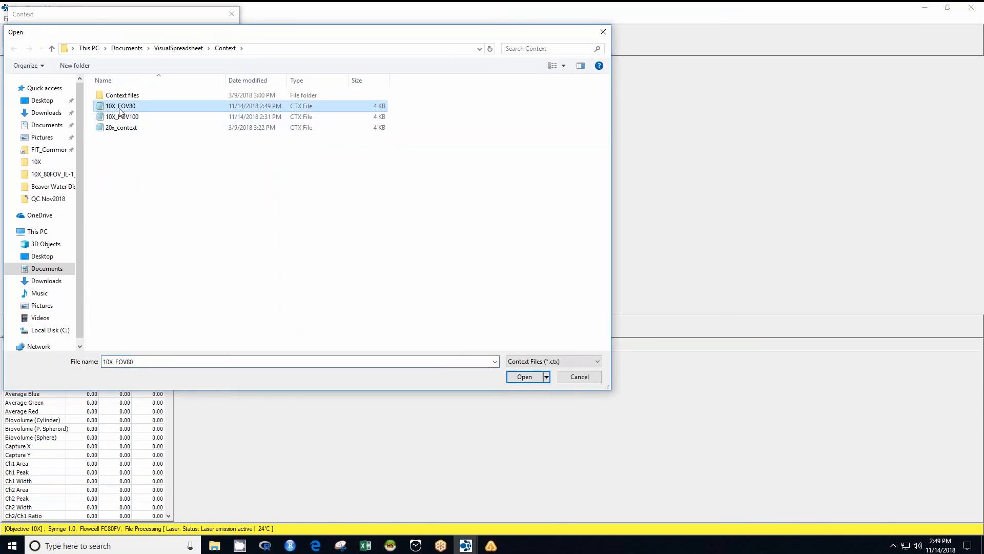
click(519, 377)
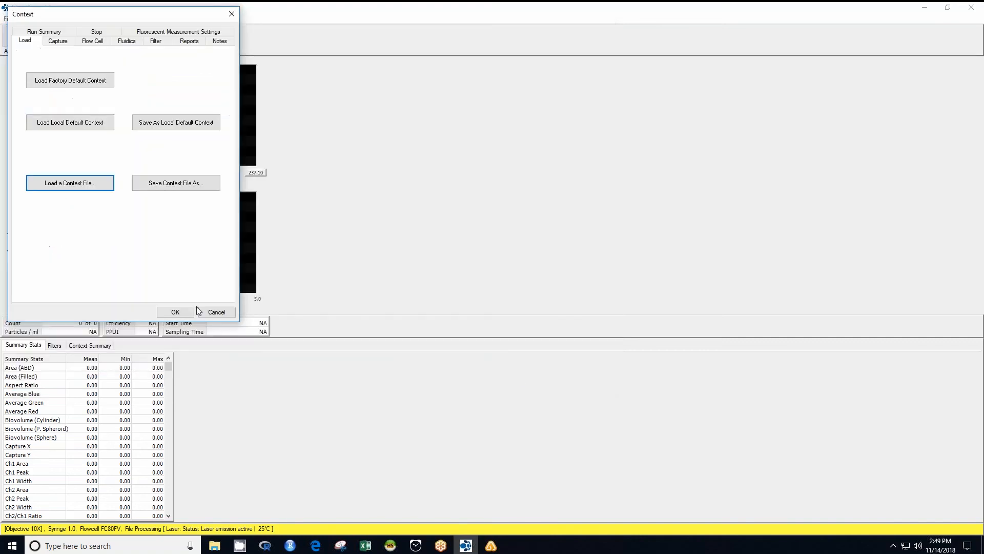
click(190, 311)
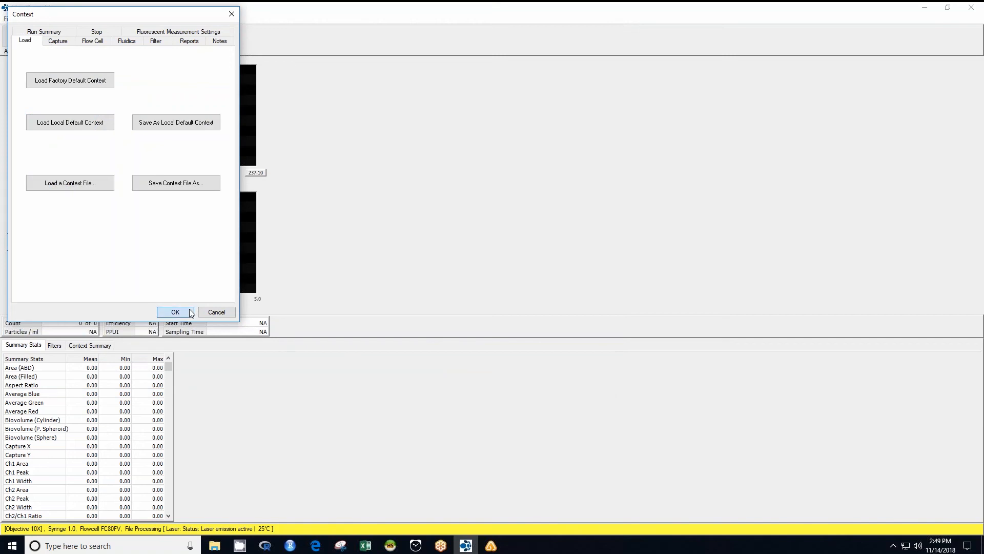